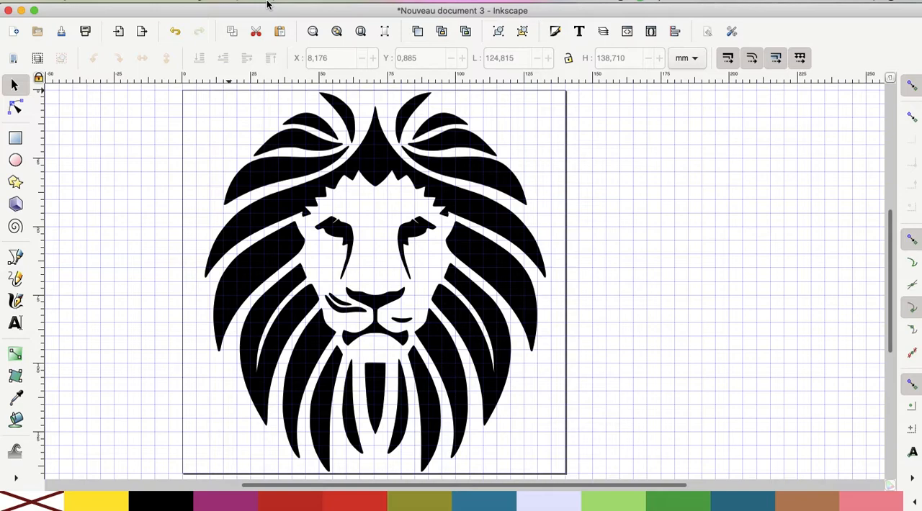
Show the list of document objects and rename the group g1803 as lion.
click(266, 4)
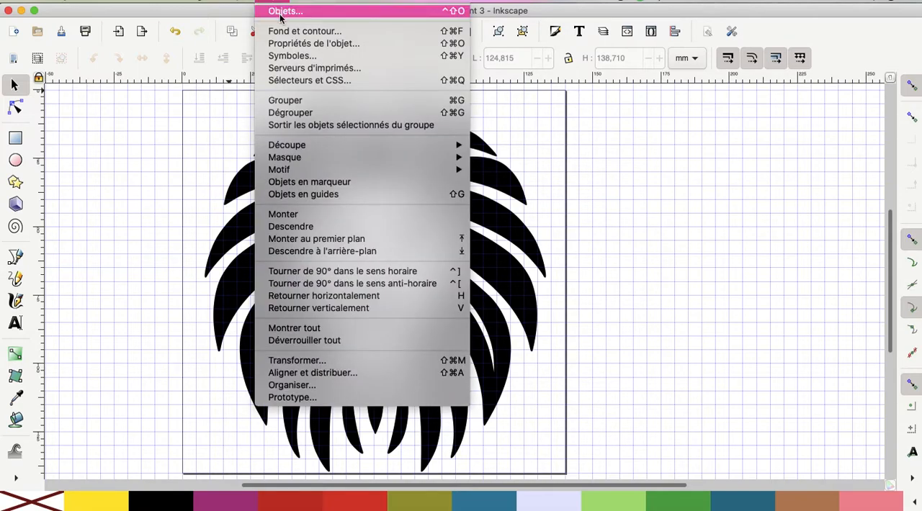
click(279, 14)
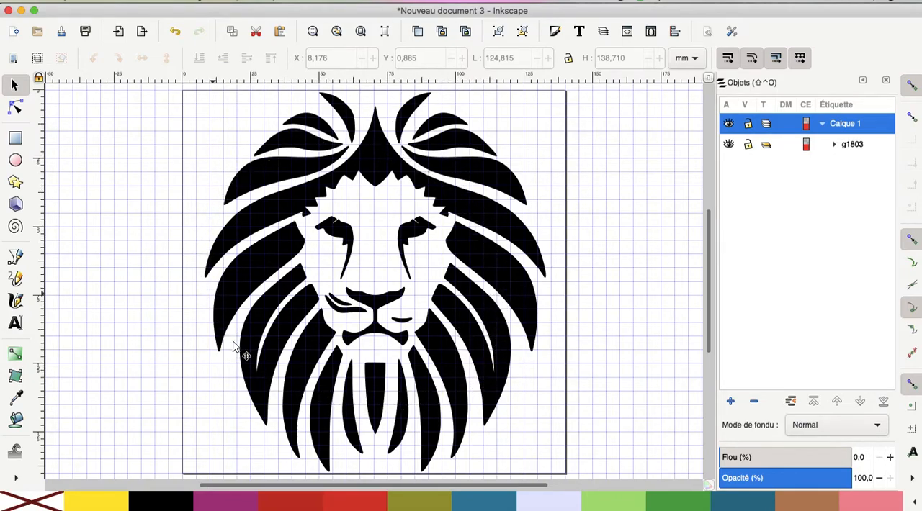
double_click(853, 145)
text(lion)
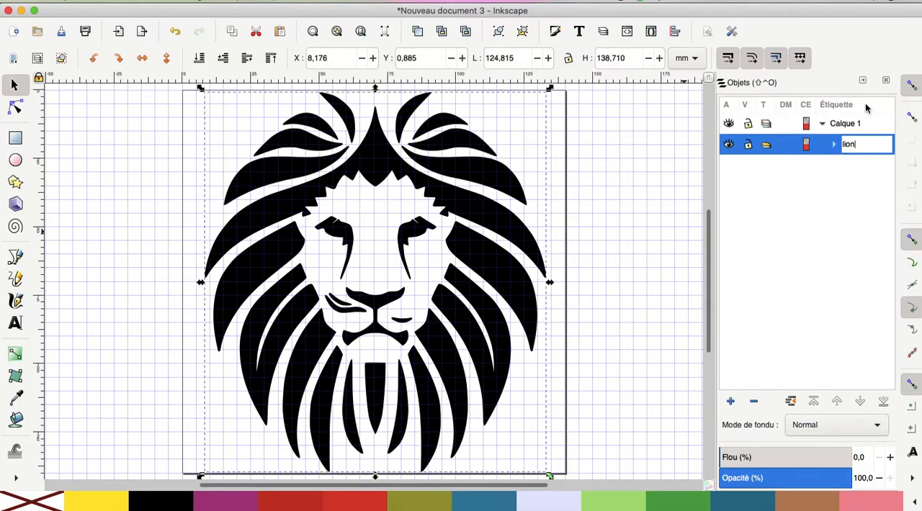
key(Return)
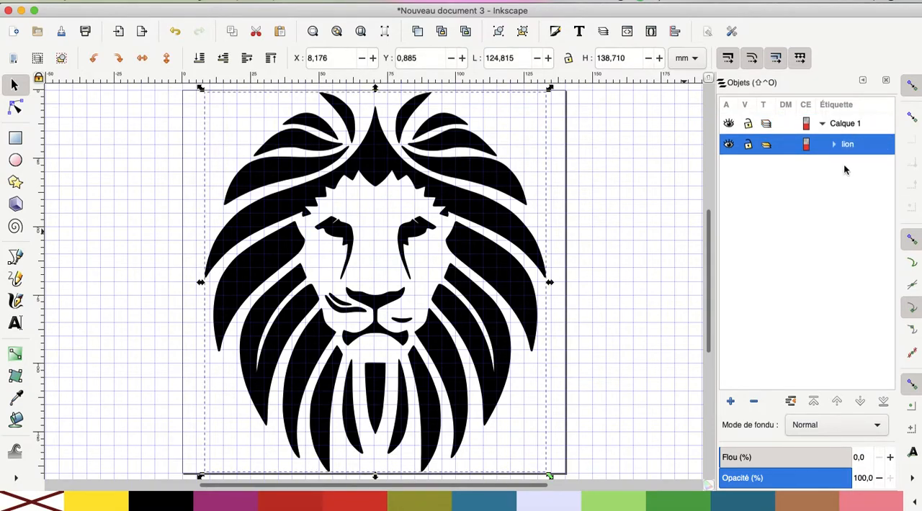
Expand the lion group and display the nodes of its lowest path, path1751, with the node tool.
click(834, 146)
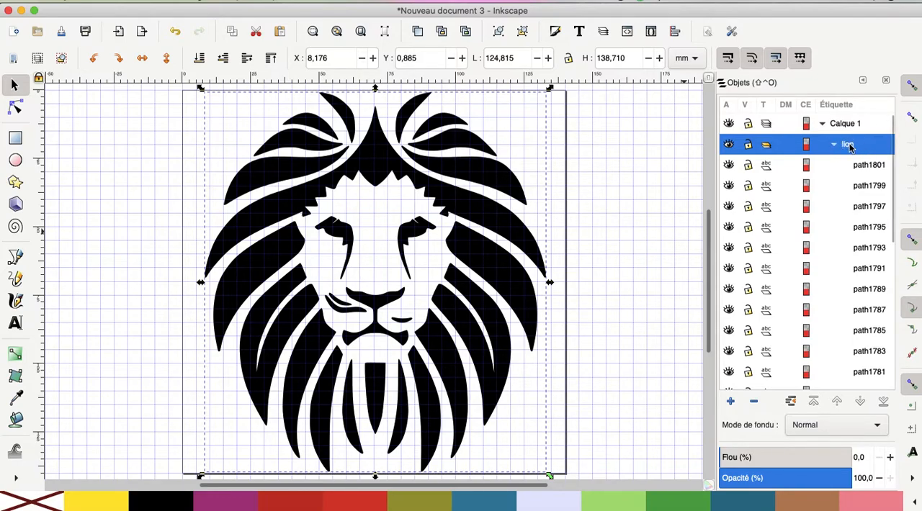
scroll(867, 238, down, 10)
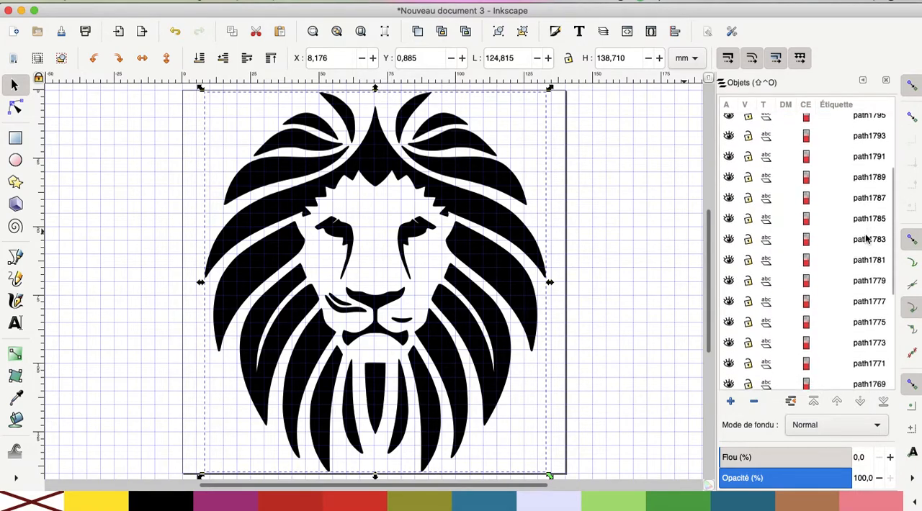
scroll(867, 239, down, 1)
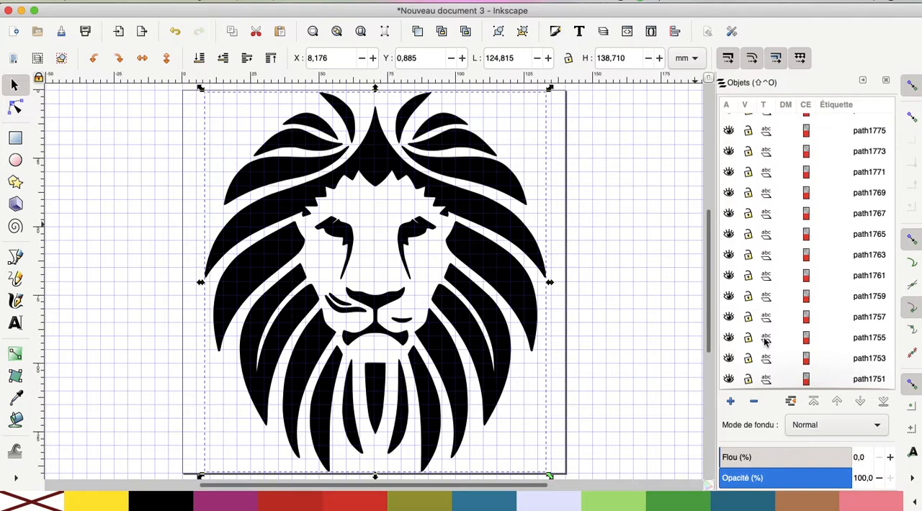
click(869, 380)
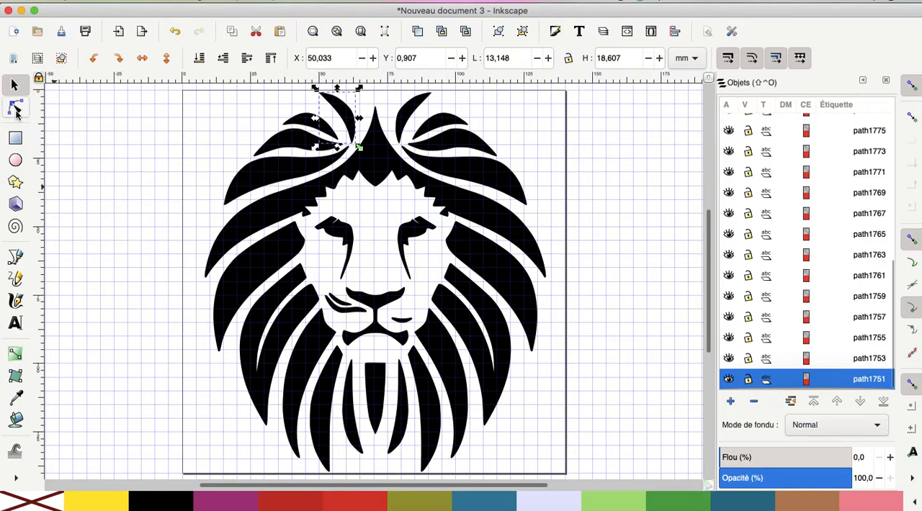
click(16, 108)
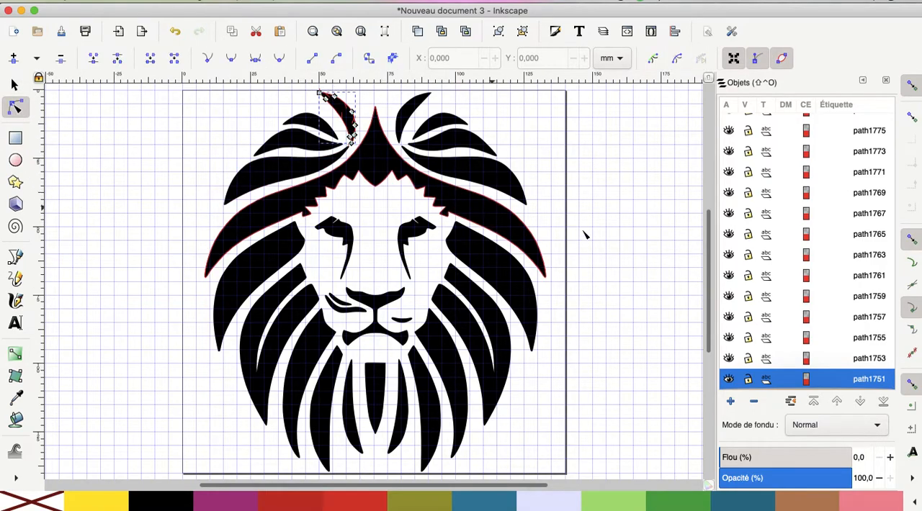
Examine which part of the lion each path forms, from path1753 up through path1775 one by one.
click(878, 360)
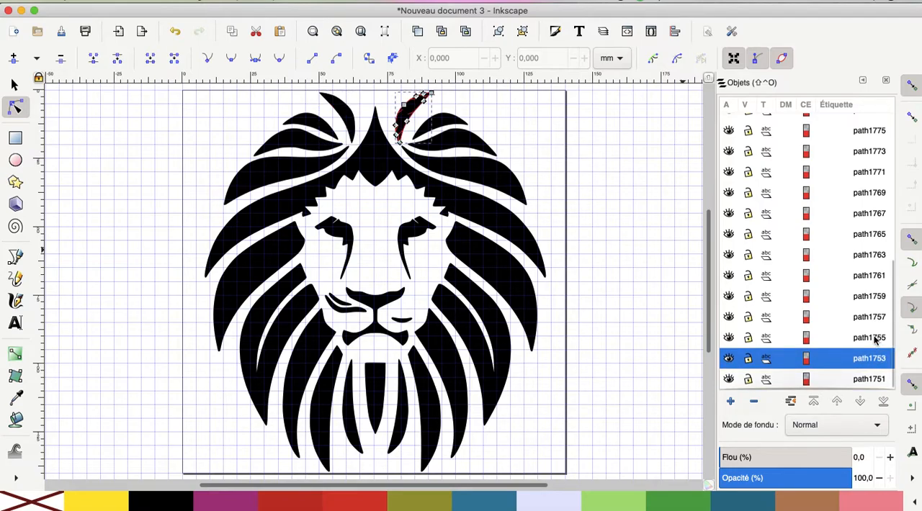
click(875, 339)
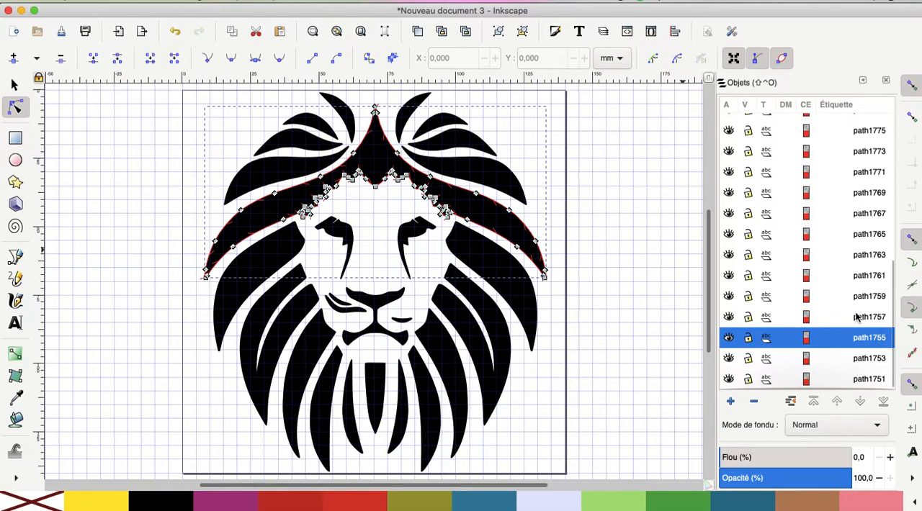
click(873, 318)
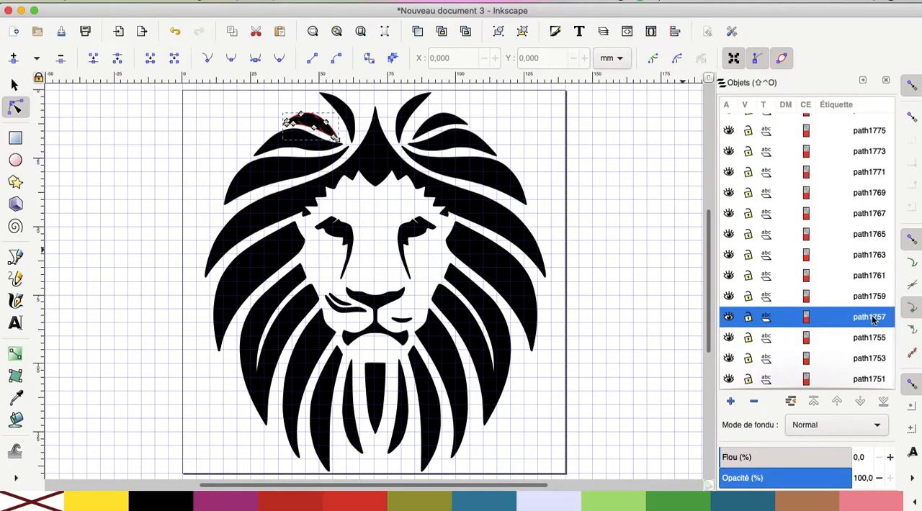
click(872, 296)
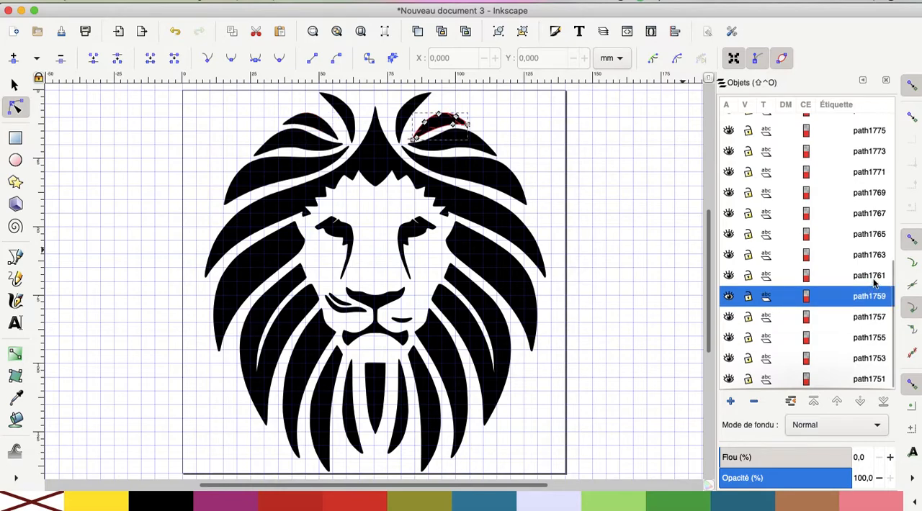
click(871, 278)
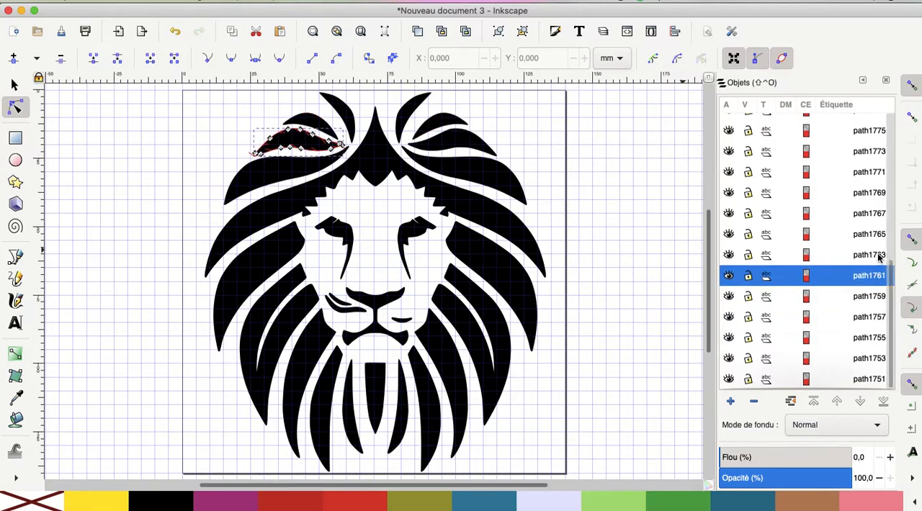
click(869, 256)
click(861, 235)
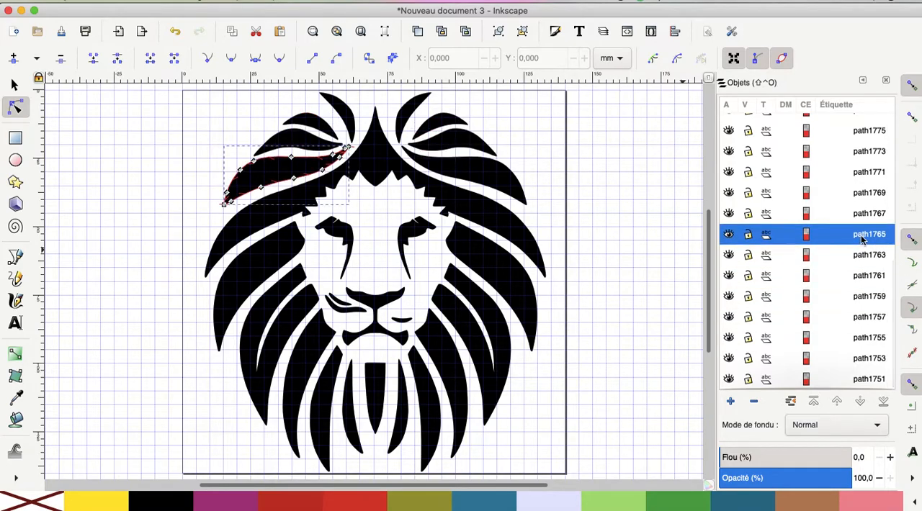
click(859, 216)
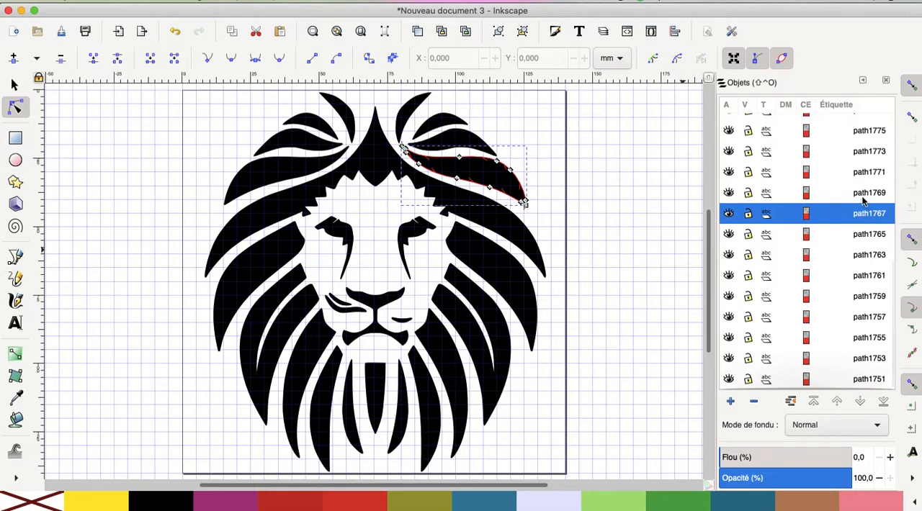
click(863, 193)
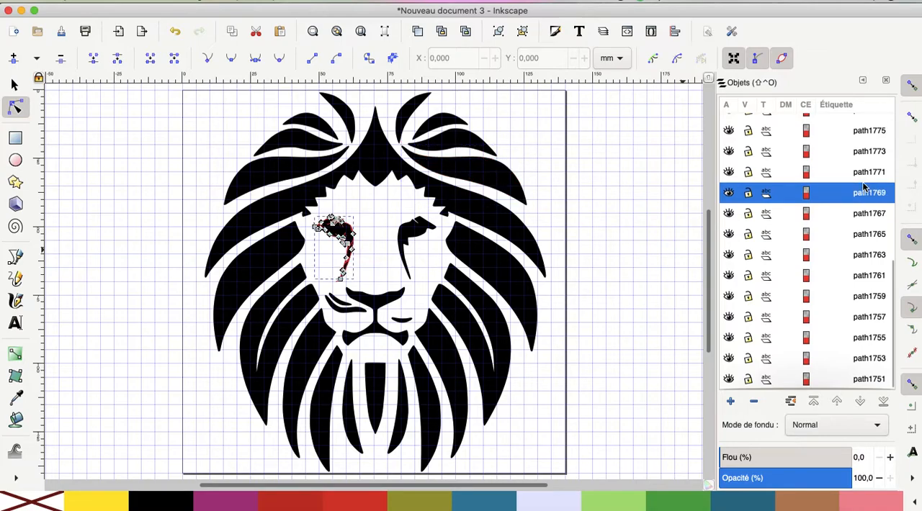
click(861, 173)
click(861, 152)
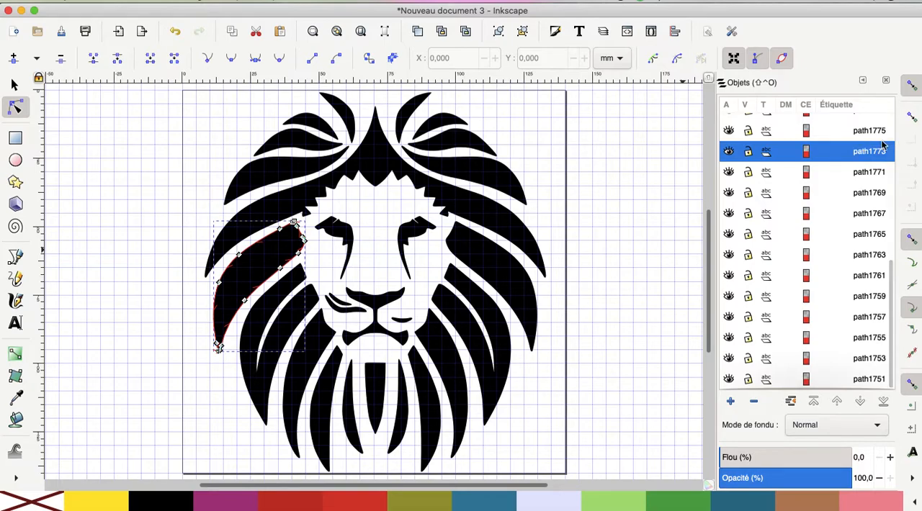
click(870, 132)
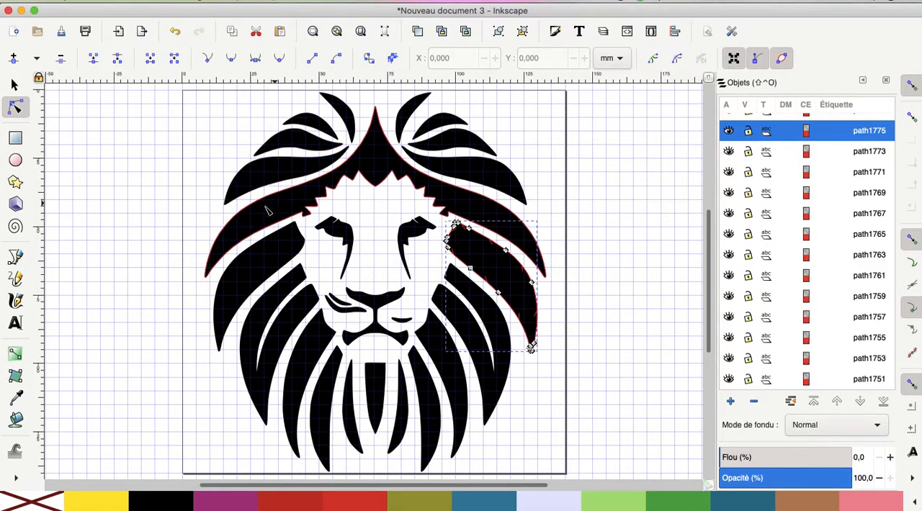
Send the forehead mane shape, the large left mane lock and the forked lock below it to the back, in that order.
click(265, 209)
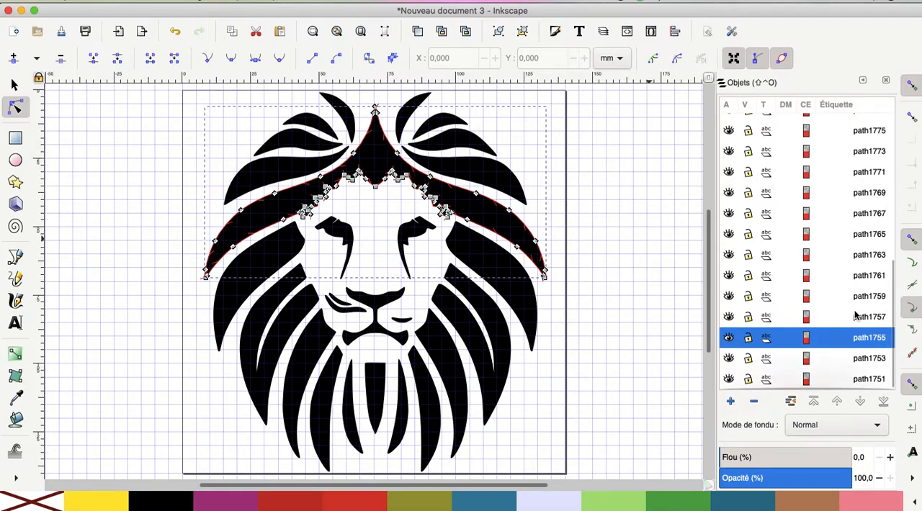
click(883, 404)
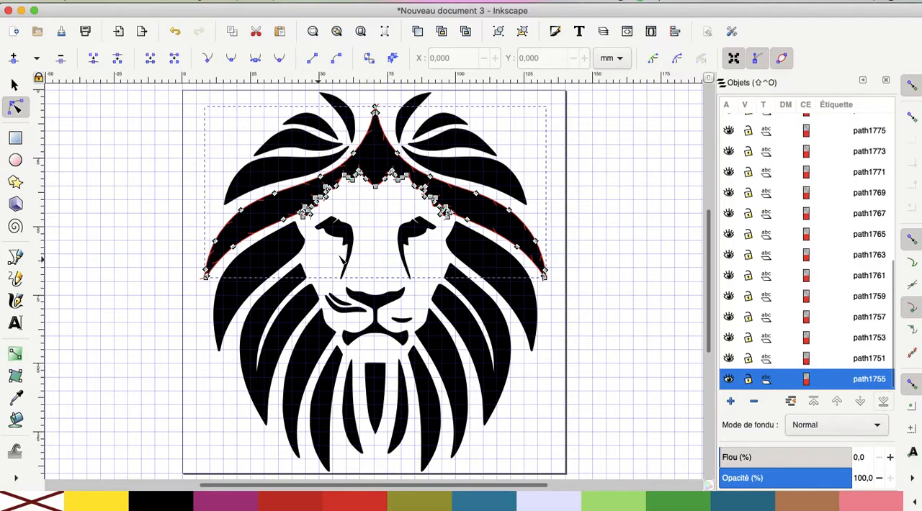
click(276, 254)
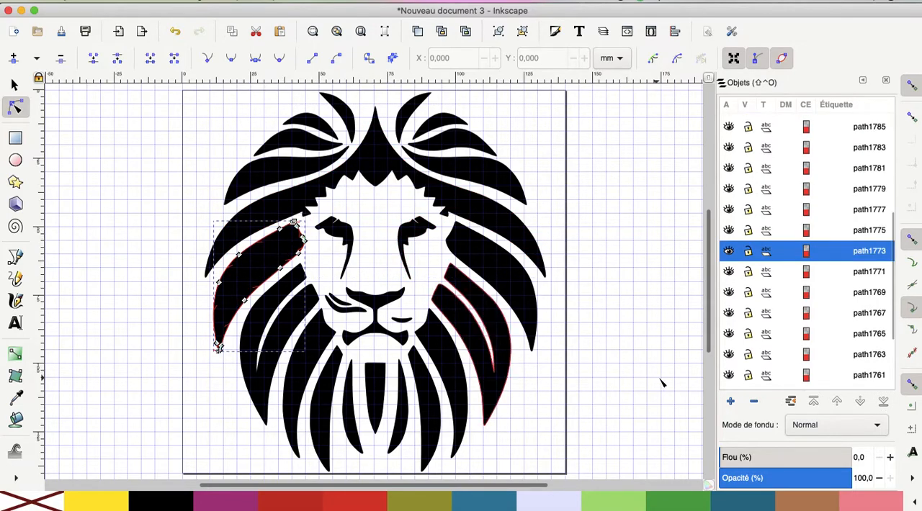
click(886, 404)
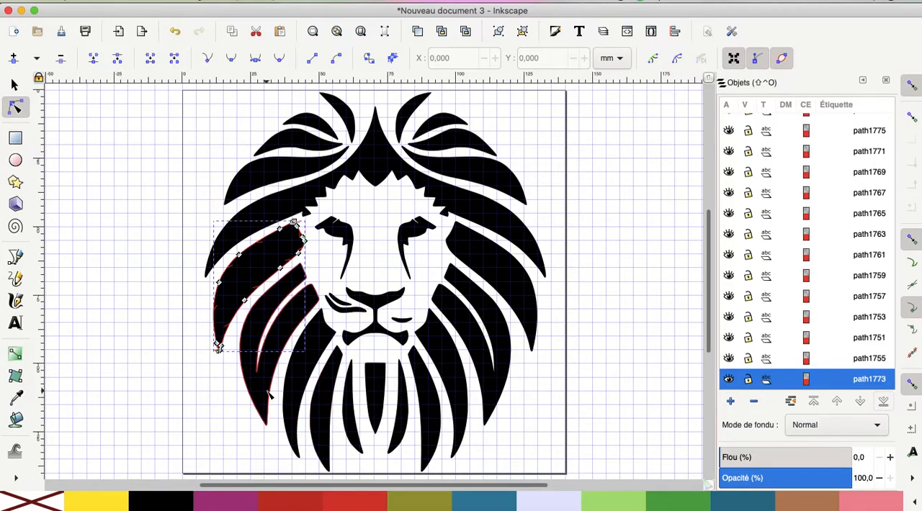
click(268, 395)
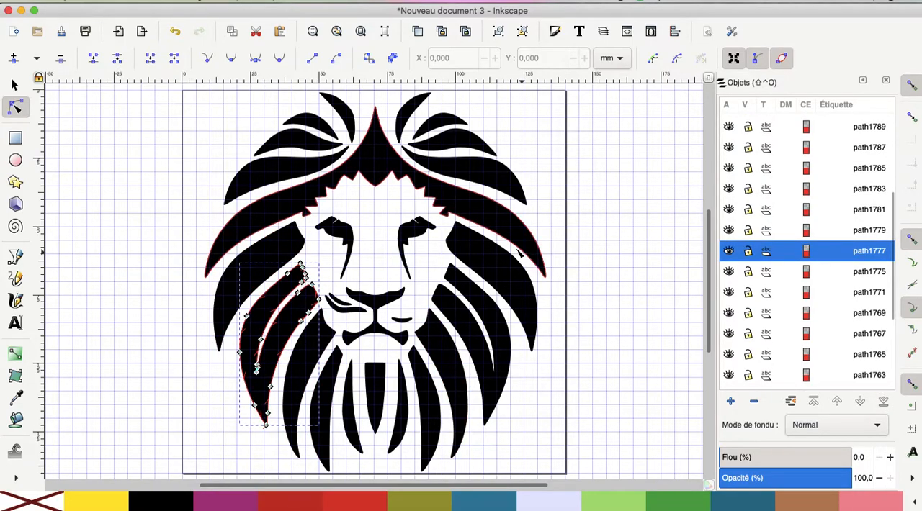
click(884, 401)
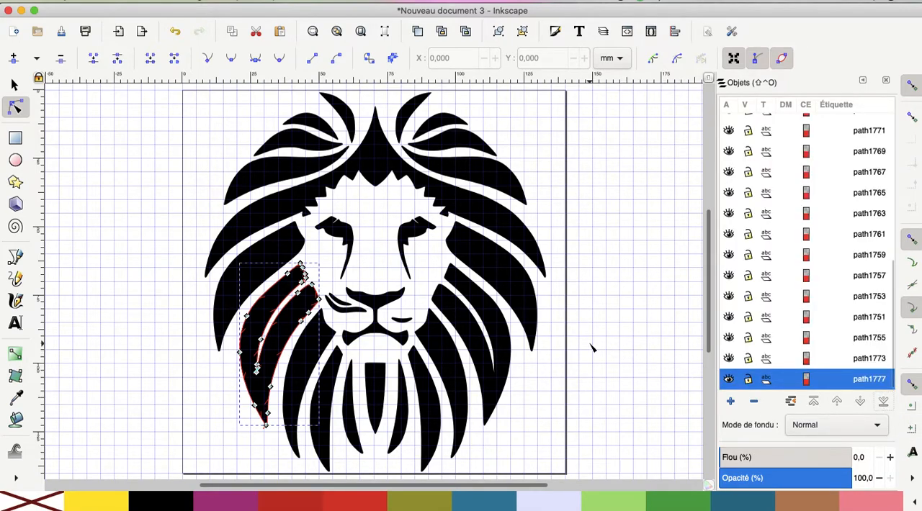
Send the three remaining lower-left mane locks to the back one by one, working inward toward the chin.
click(333, 329)
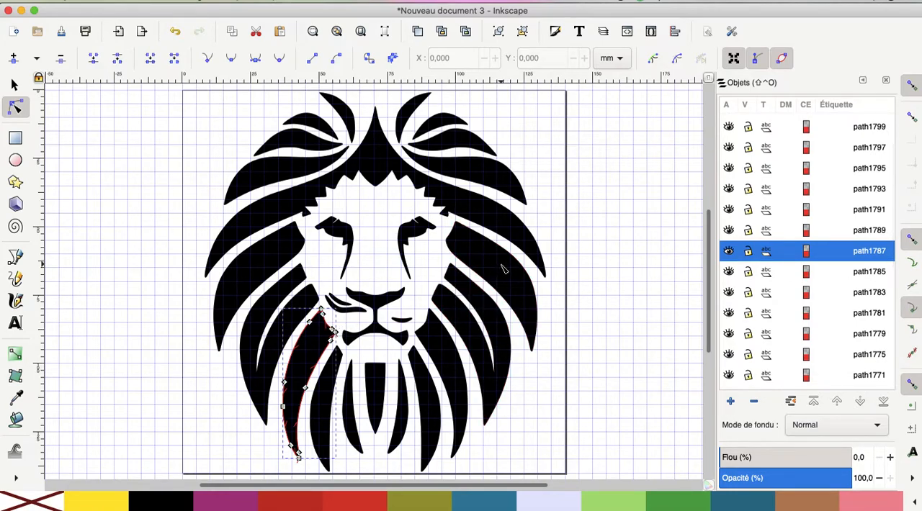
click(884, 402)
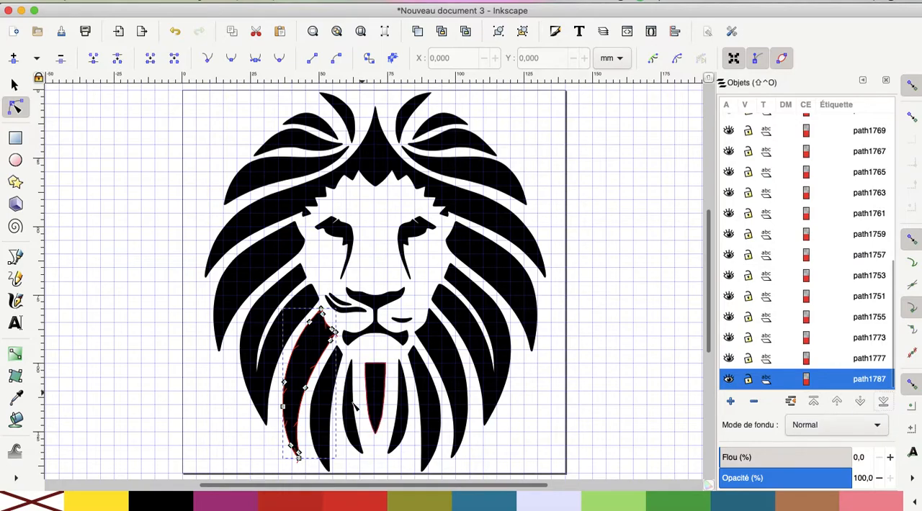
click(326, 468)
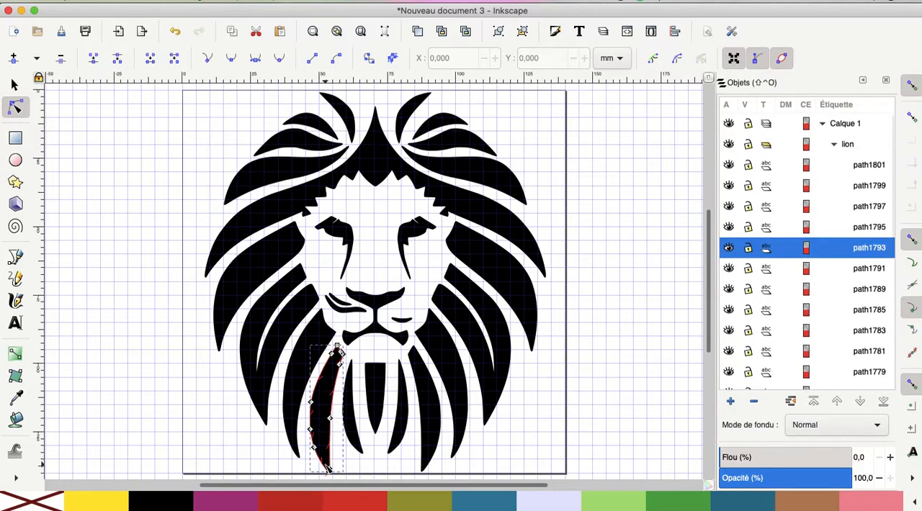
click(884, 402)
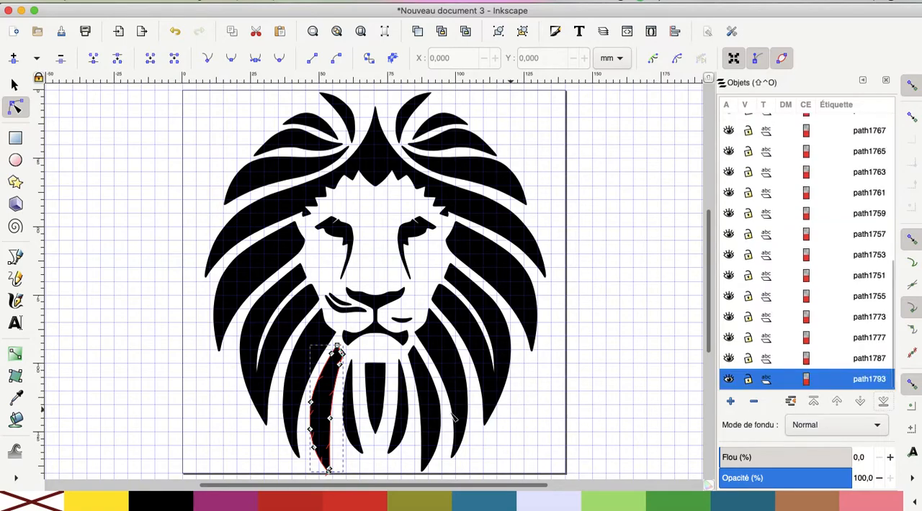
click(362, 445)
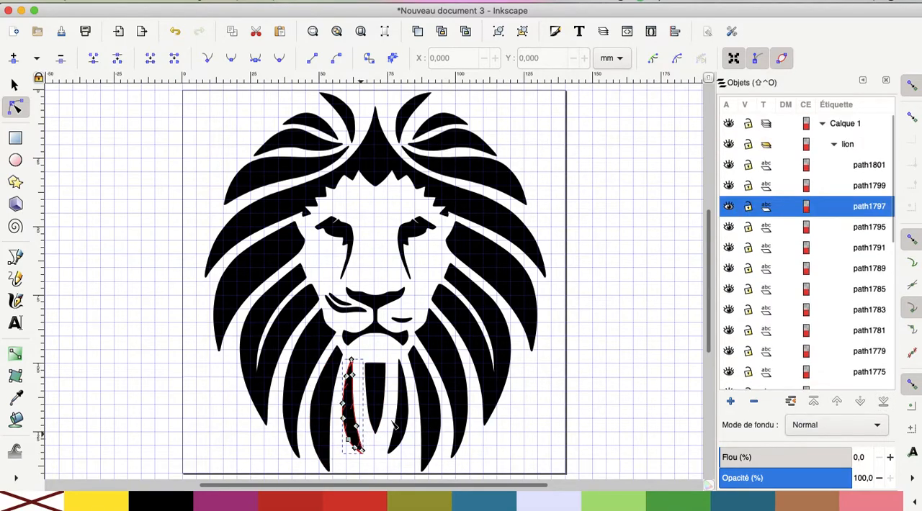
click(883, 401)
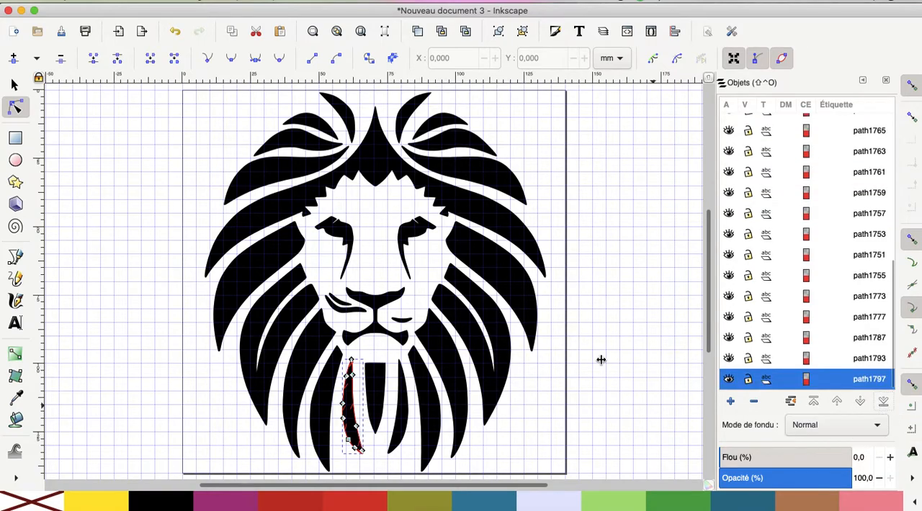
Send the central chin tuft and the two locks just right of it to the back, one by one from the centre outward.
click(375, 389)
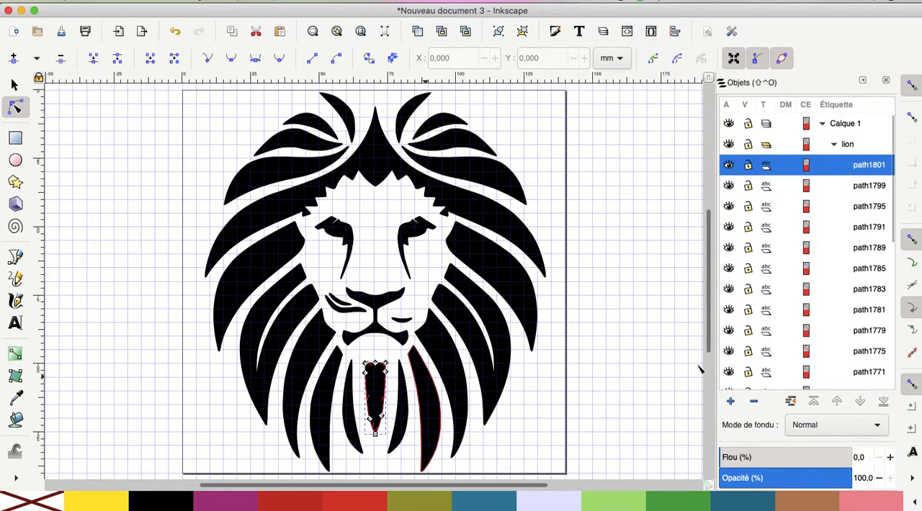
click(883, 401)
click(403, 418)
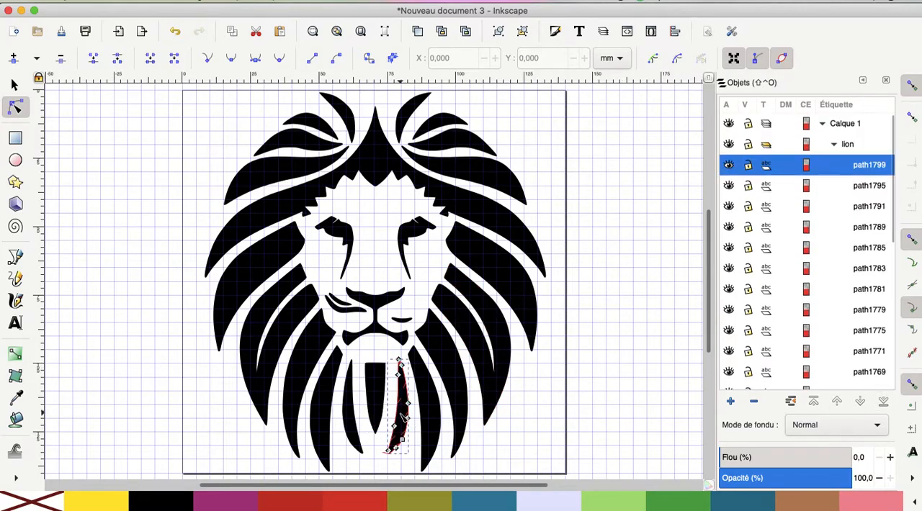
click(883, 402)
click(421, 429)
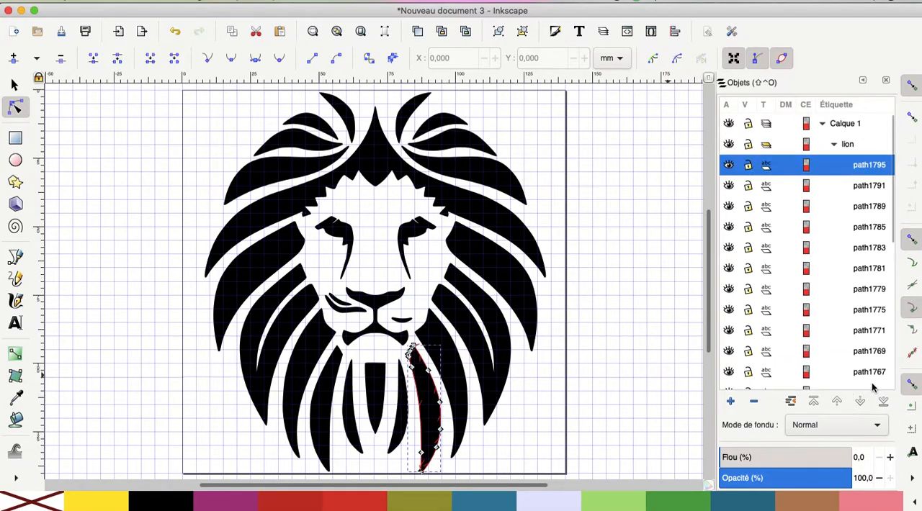
click(884, 402)
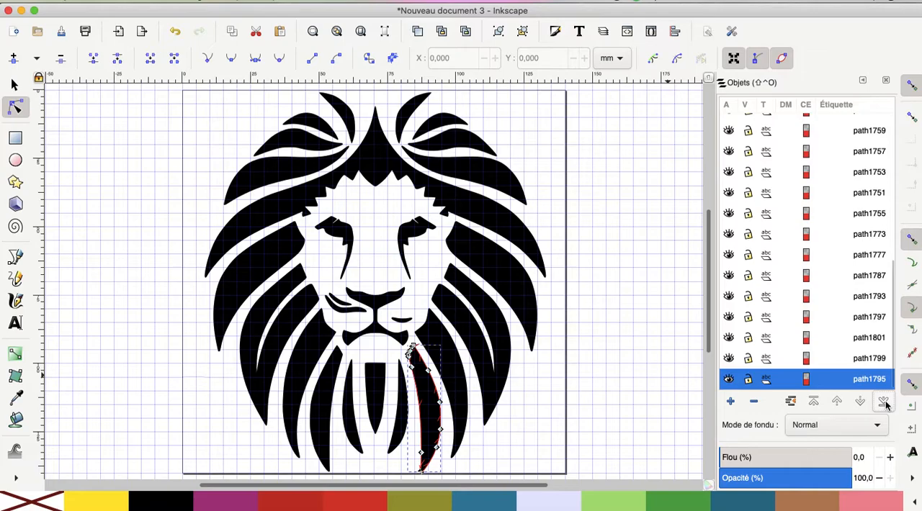
Send the three remaining lower-right mane locks to the back one by one, working outward from the chin.
click(465, 425)
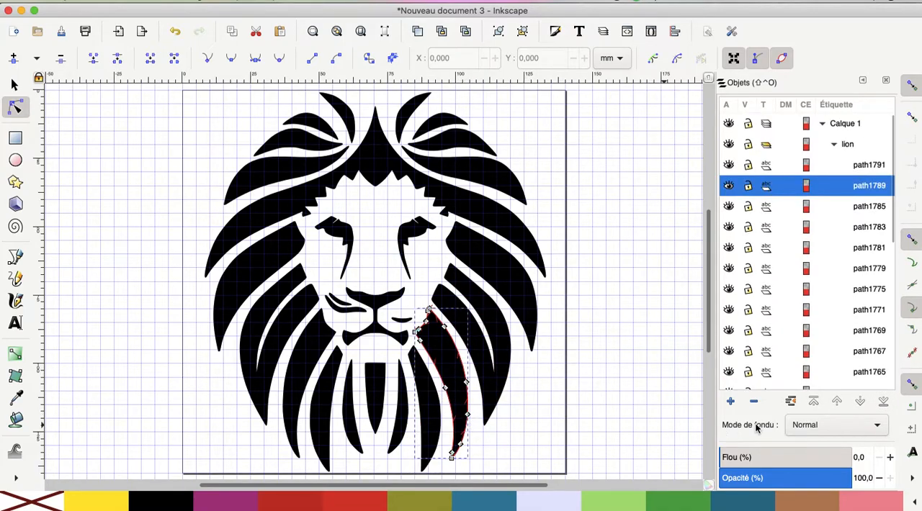
click(890, 402)
click(502, 387)
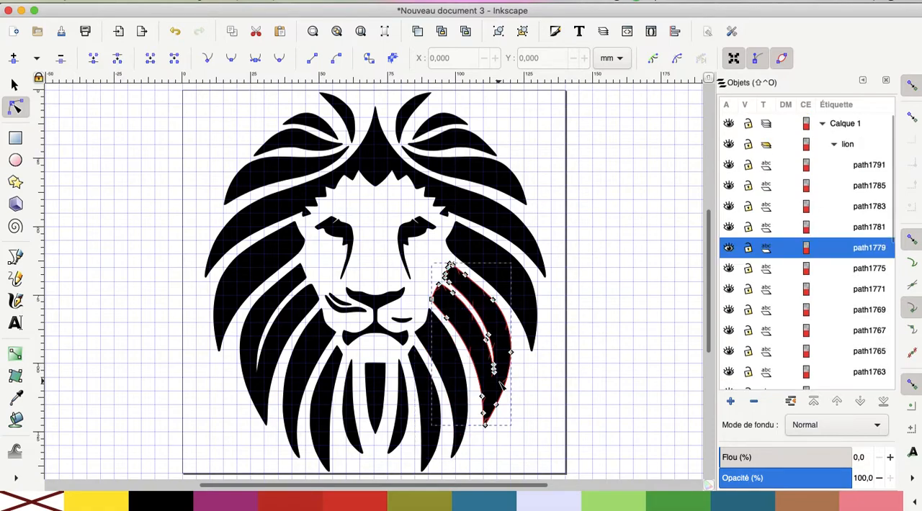
click(884, 402)
click(525, 305)
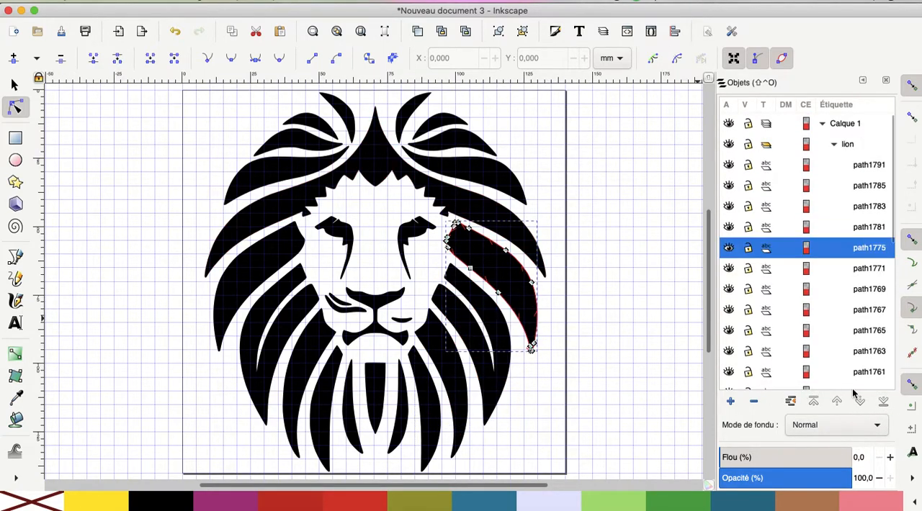
click(889, 407)
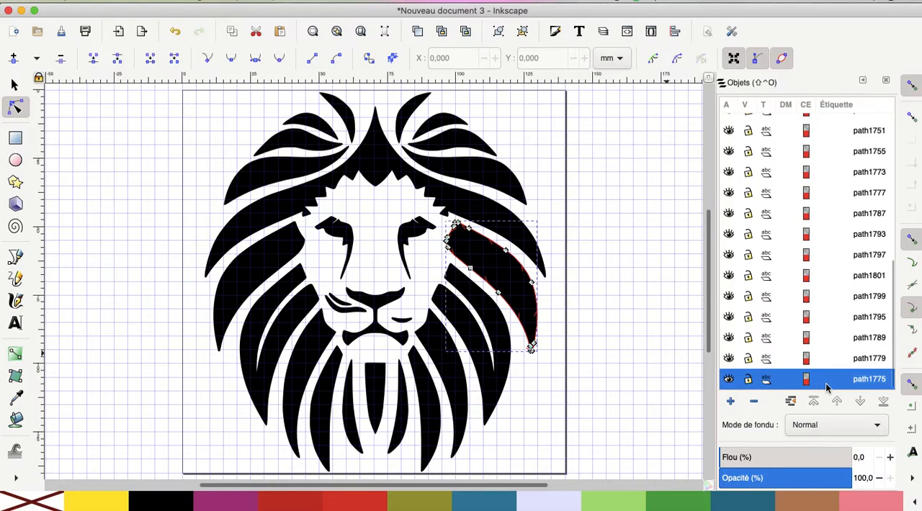
Examine which mane lock each path forms, from path1775 up through path1755 one by one.
key(Up)
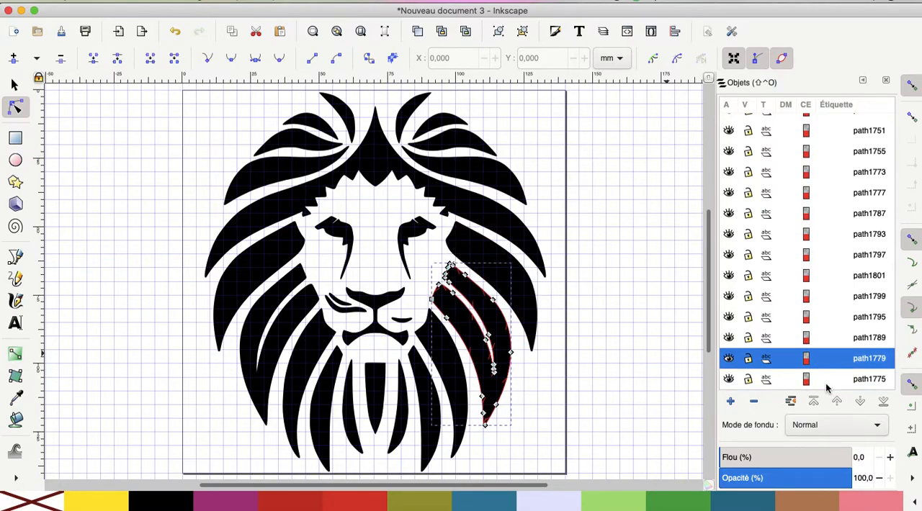
key(Up)
key(Up)
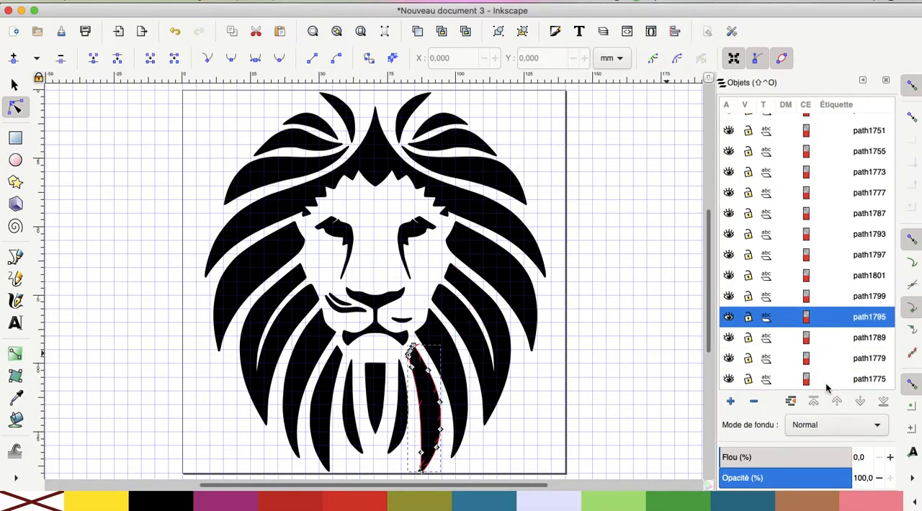
key(Up)
key(Up)
key(Up)
key(Up)
key(Up)
key(Up)
key(Up)
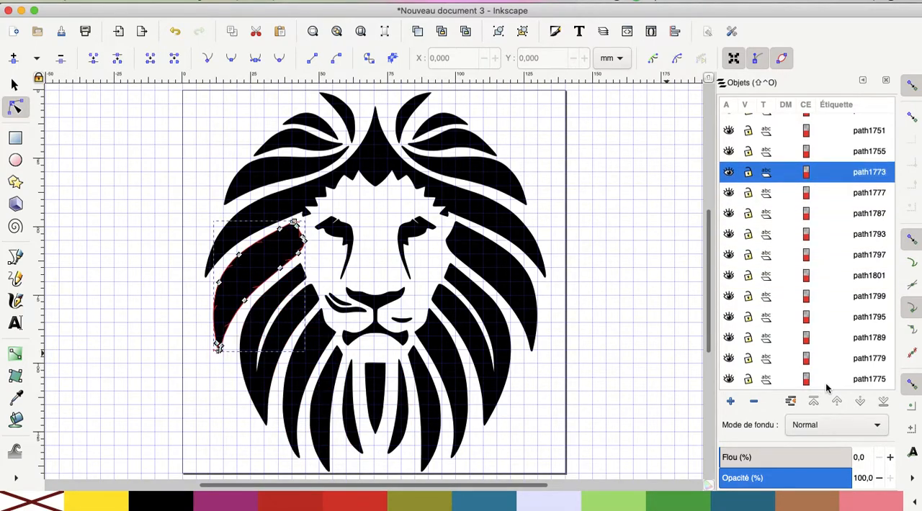
key(Up)
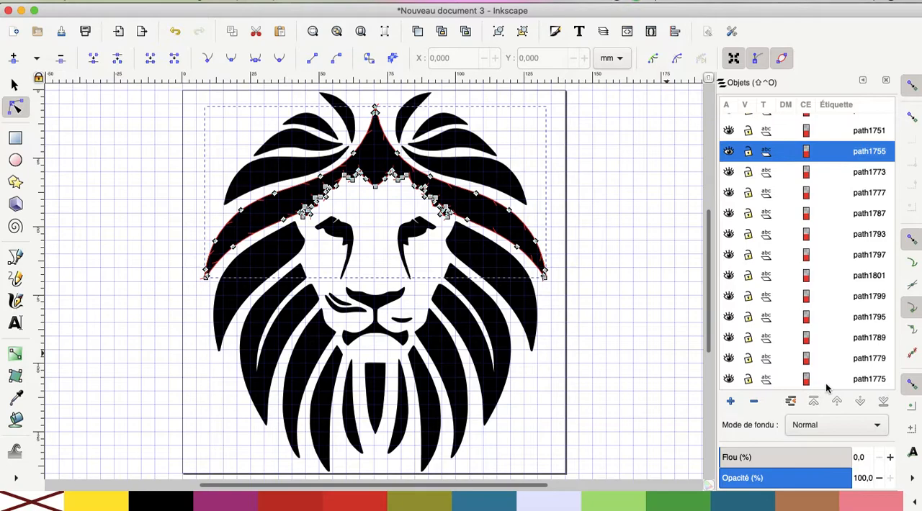
Group the mane paths from path1755 through path1775 and name the group "criniere basse".
shift+click(868, 379)
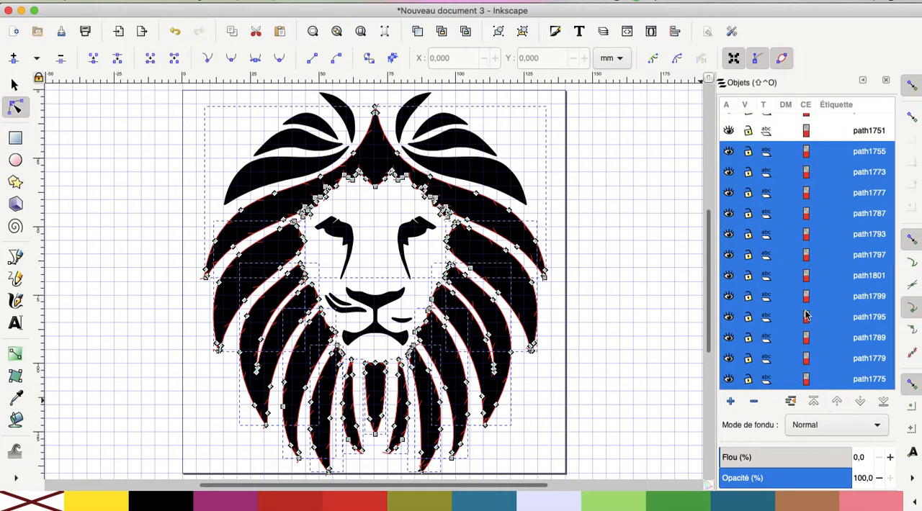
right_click(861, 283)
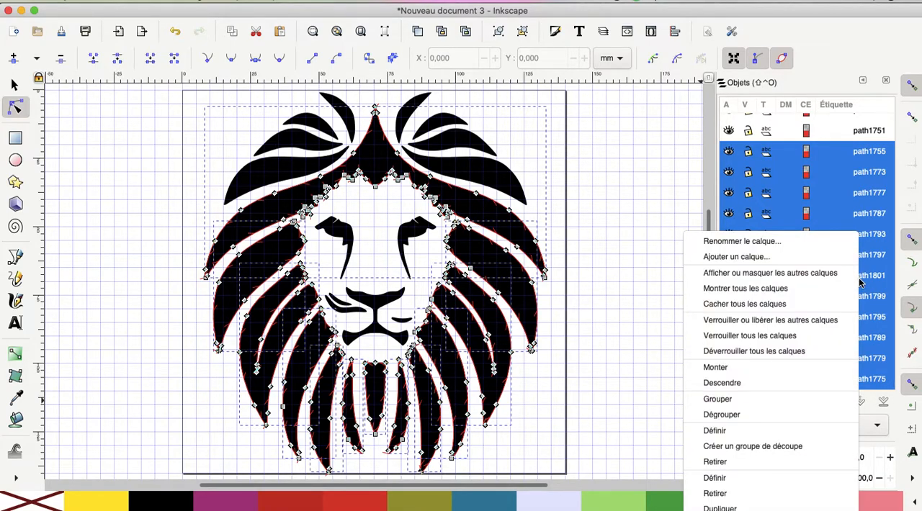
click(720, 399)
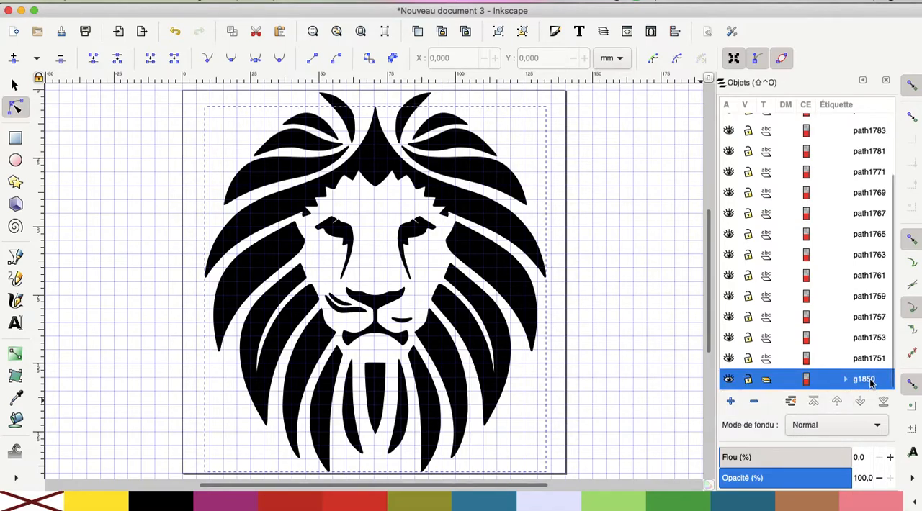
double_click(868, 380)
text(c)
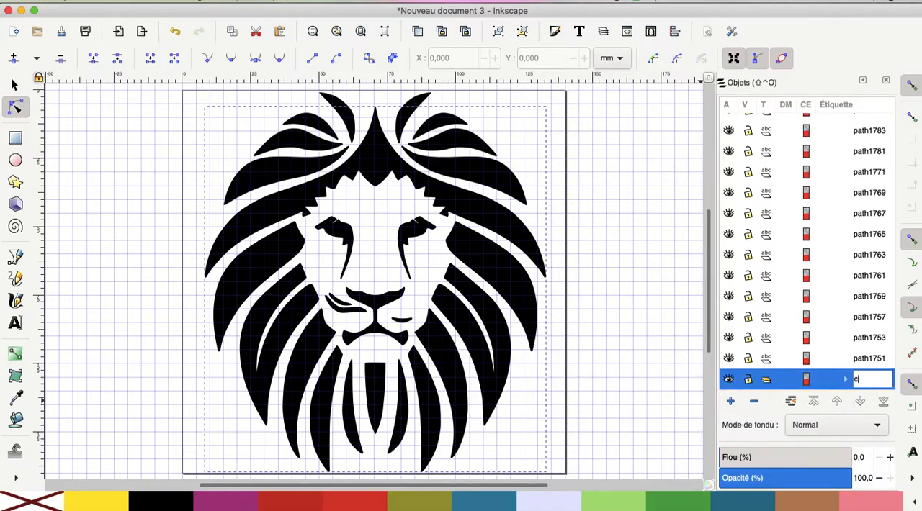
text(riniere basse)
key(Return)
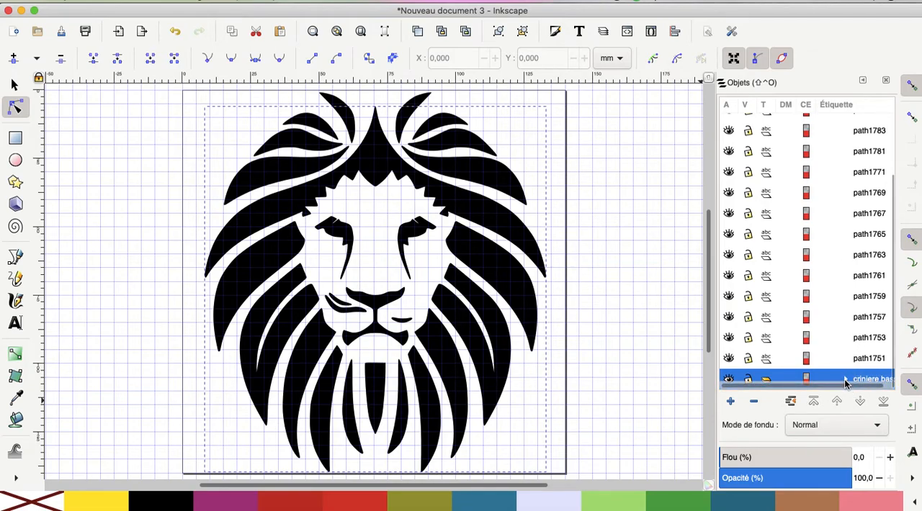
Expand the criniere basse group and examine the order of its paths from path1775 up to path1755.
click(845, 379)
scroll(857, 360, down, 2)
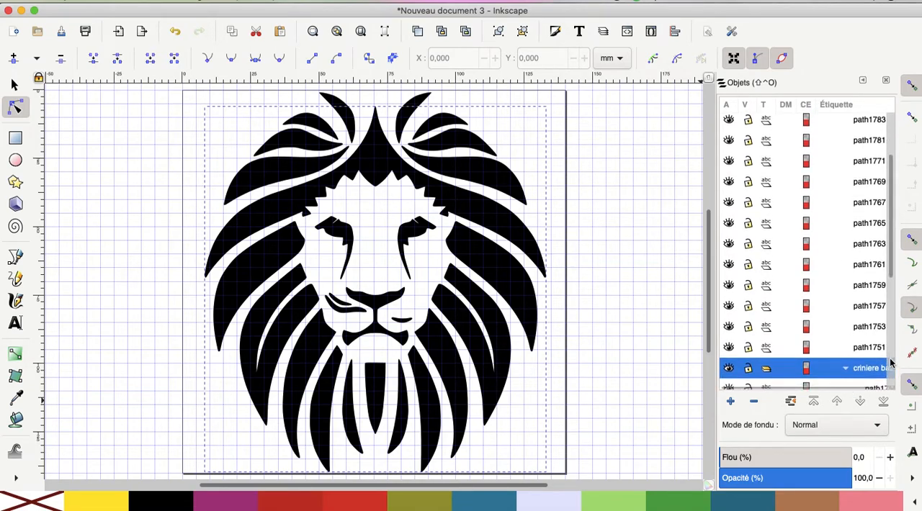
scroll(869, 339, down, 5)
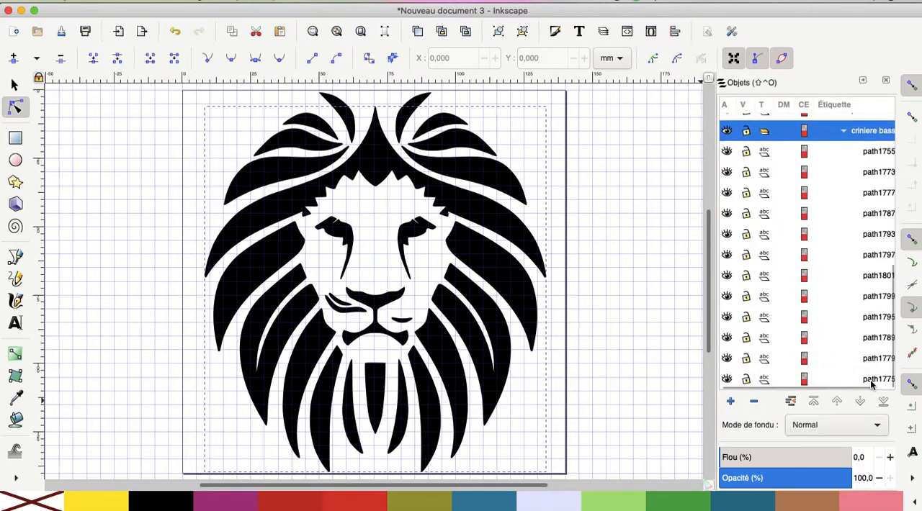
click(871, 379)
key(Up)
key(Up)
key(Up)
key(Up)
key(Up)
key(Up)
key(Up)
key(Up)
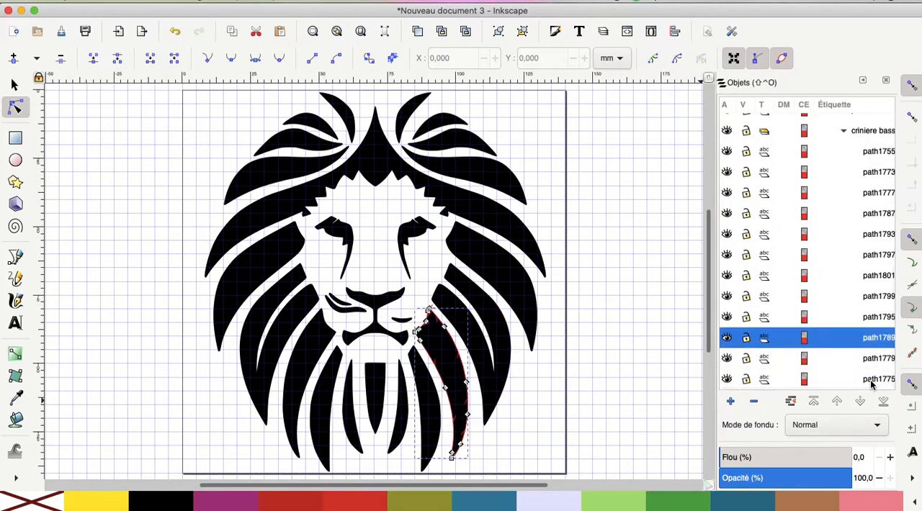
key(Up)
key(Up)
key(Up)
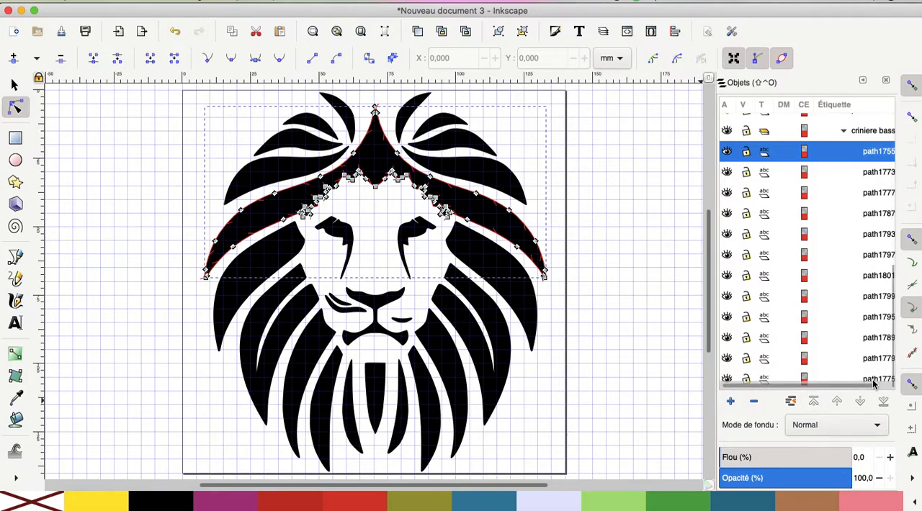
Select all the paths inside the criniere basse group and run the Ink/Stitch Simulator on them.
shift+click(873, 384)
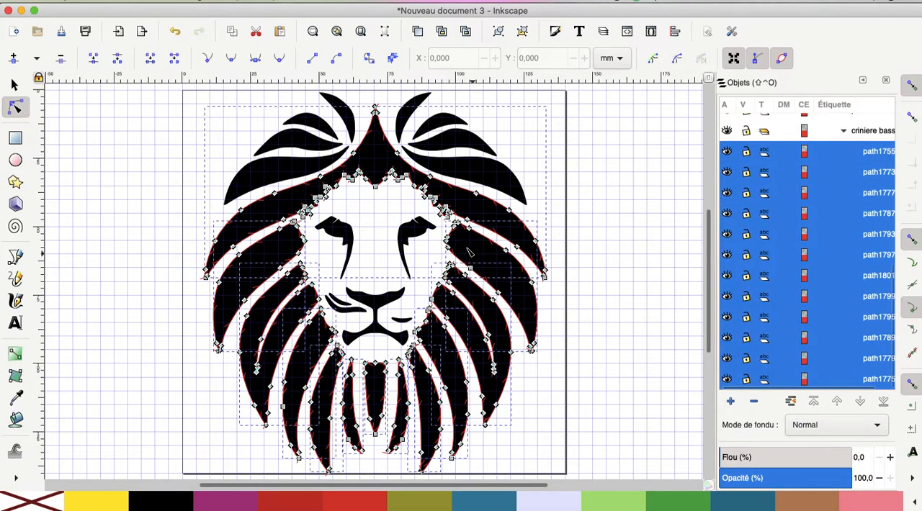
click(432, 2)
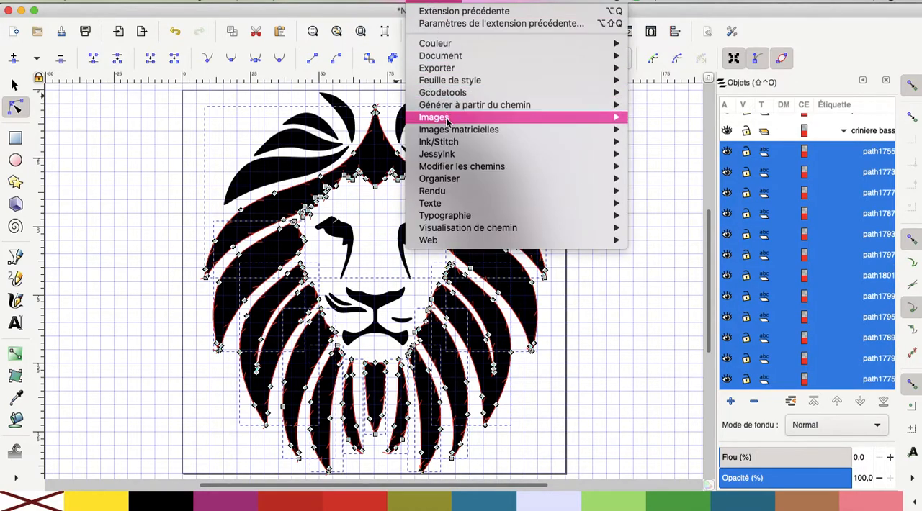
mouse_move(446, 144)
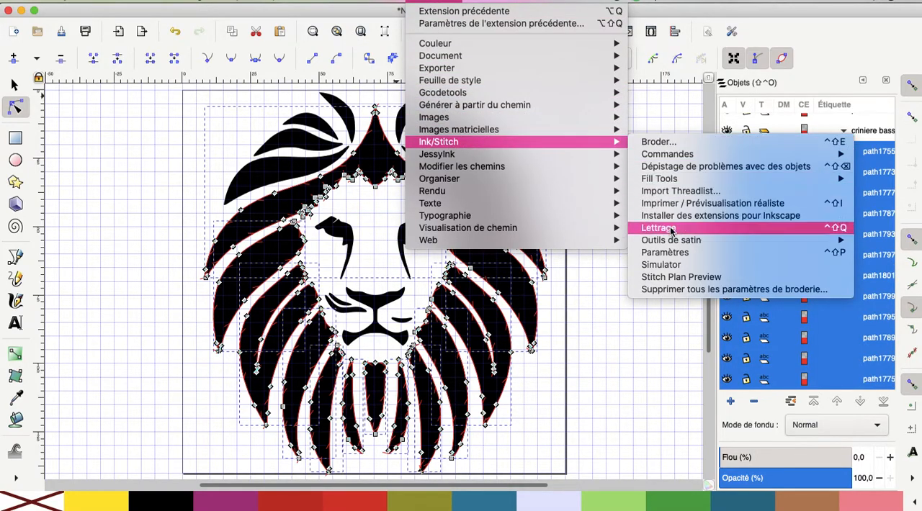
click(661, 265)
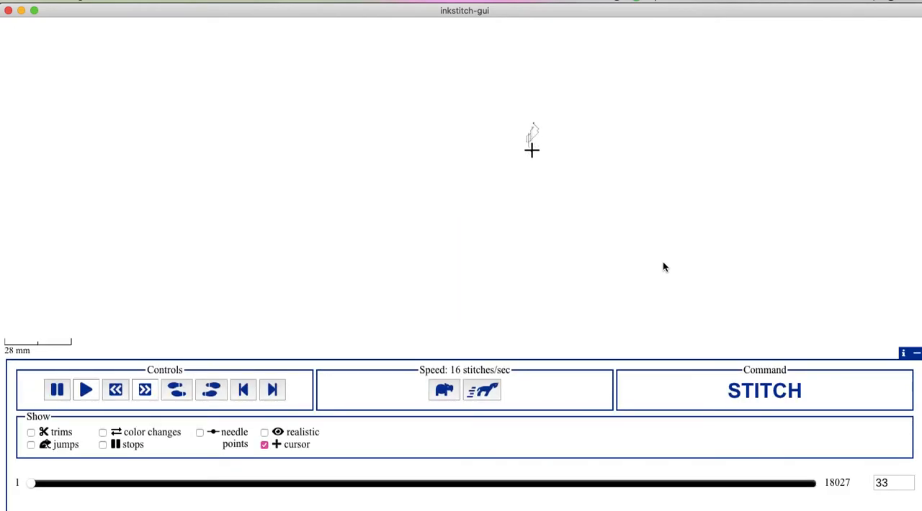
Raise the stitch simulation speed to 2048 stitches/sec.
click(476, 391)
click(477, 391)
click(477, 391)
click(477, 391)
click(477, 391)
click(475, 391)
click(475, 391)
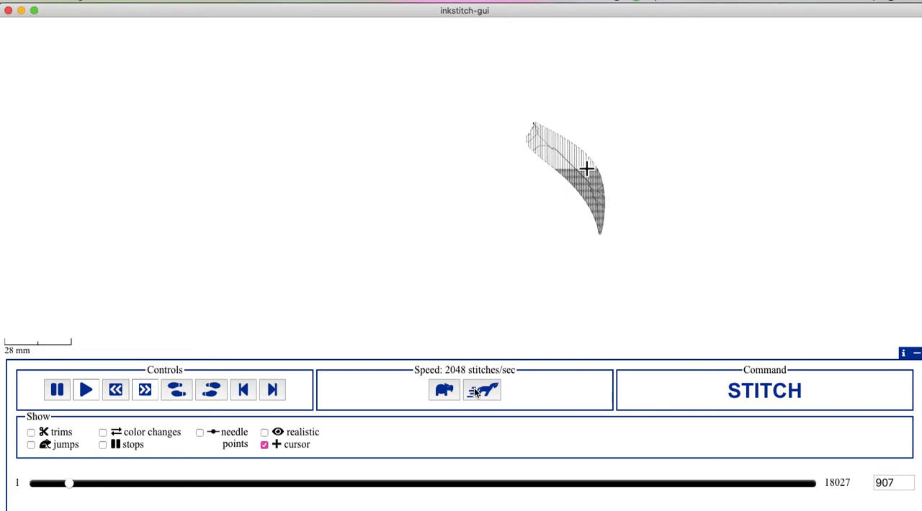